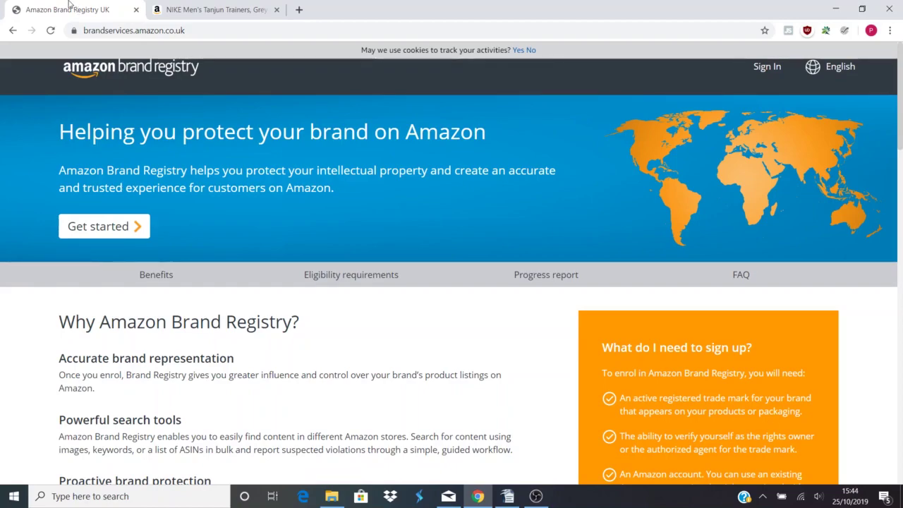
- Open WERA Schuhe's seller profile from the Nike Tanjun trainers' '13 used & new' offers
left_click(181, 16)
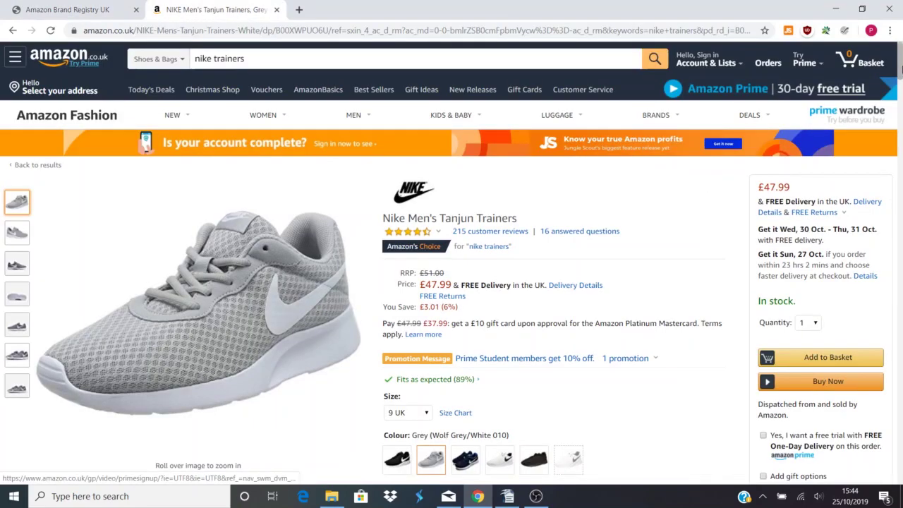
scroll(788, 349, "down", 5)
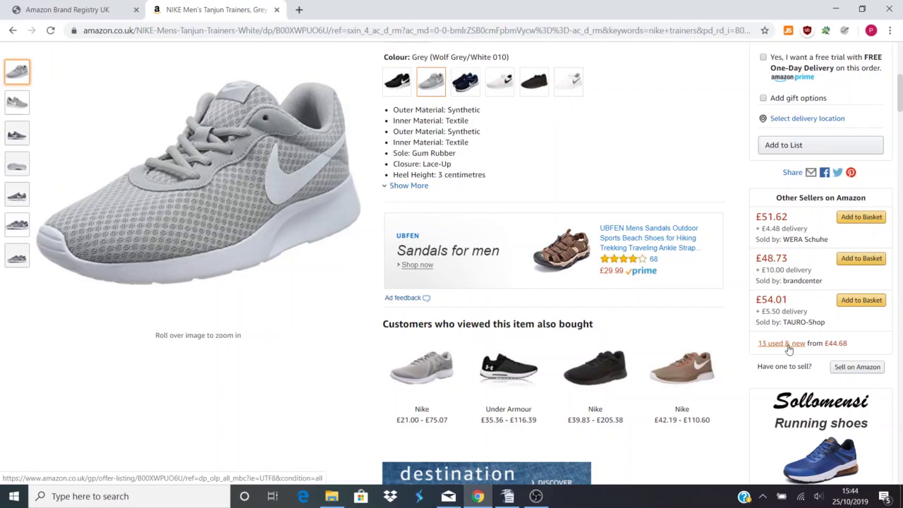
left_click(789, 349)
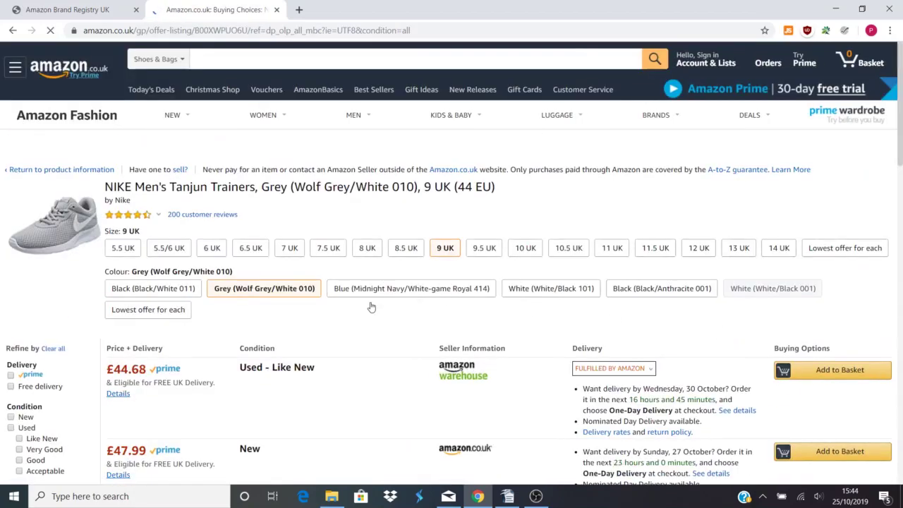
left_click_drag(901, 147, 900, 230)
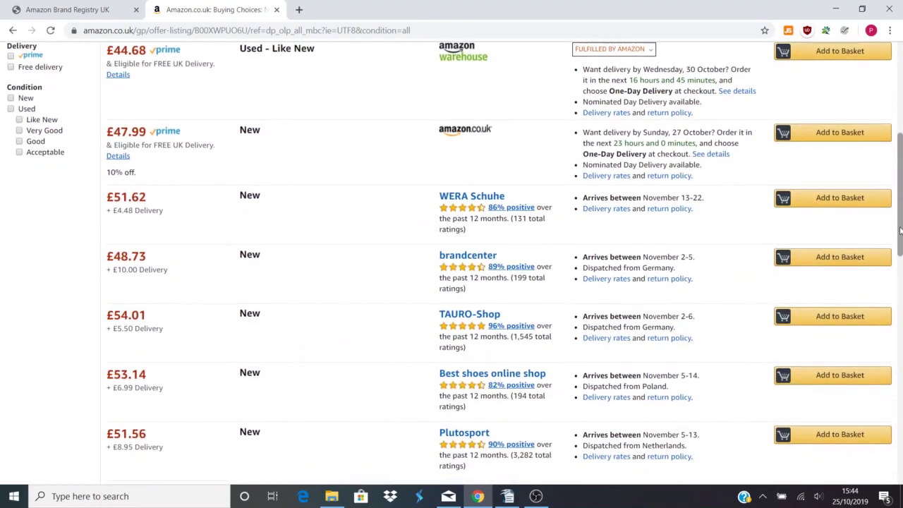
left_click(482, 201)
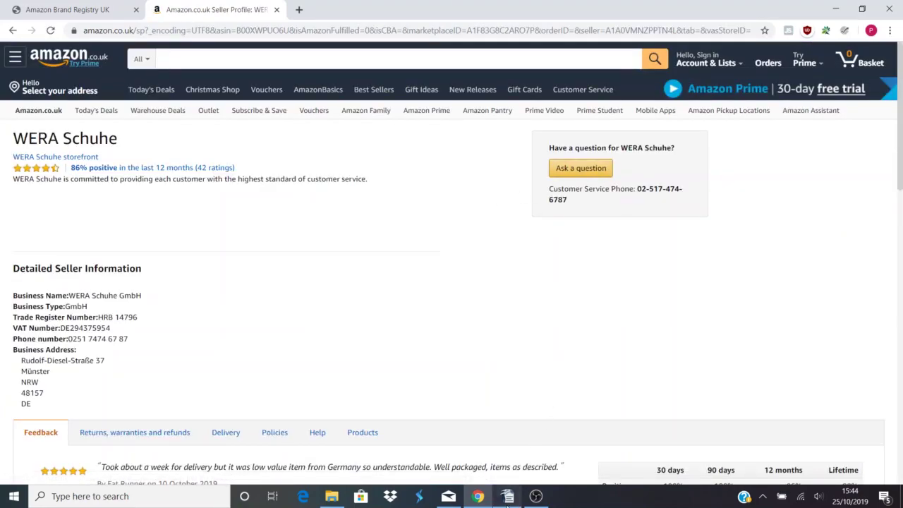
left_click(507, 496)
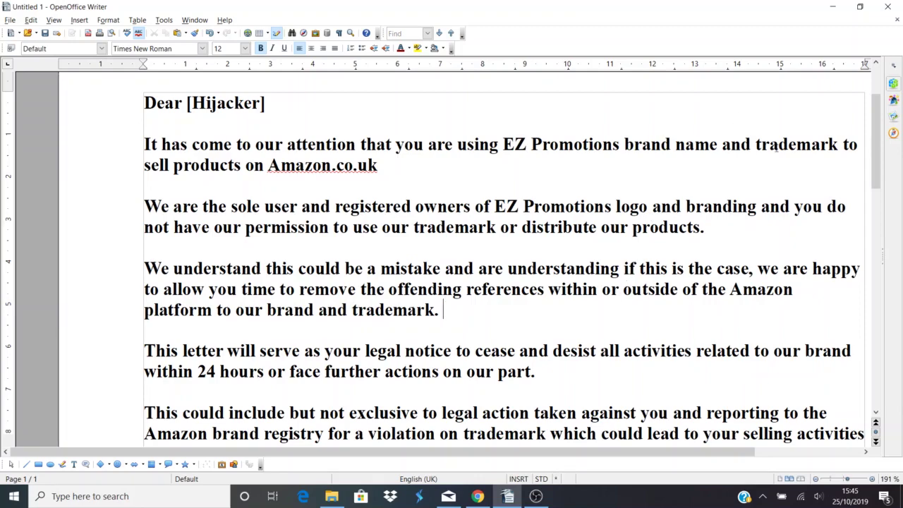
left_click_drag(878, 166, 878, 172)
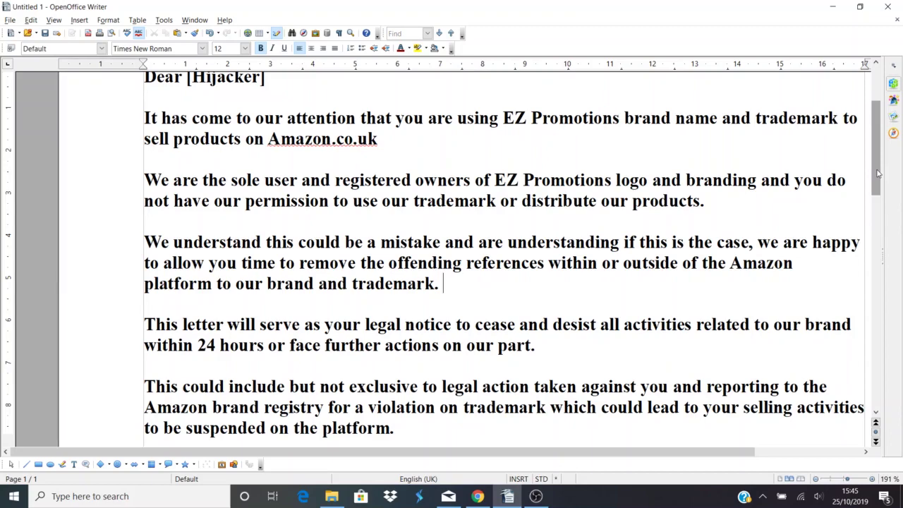
- Scroll to the letter's EZ Promotions signature, then return to the WERA Schuhe profile in Chrome
left_click_drag(878, 172, 881, 203)
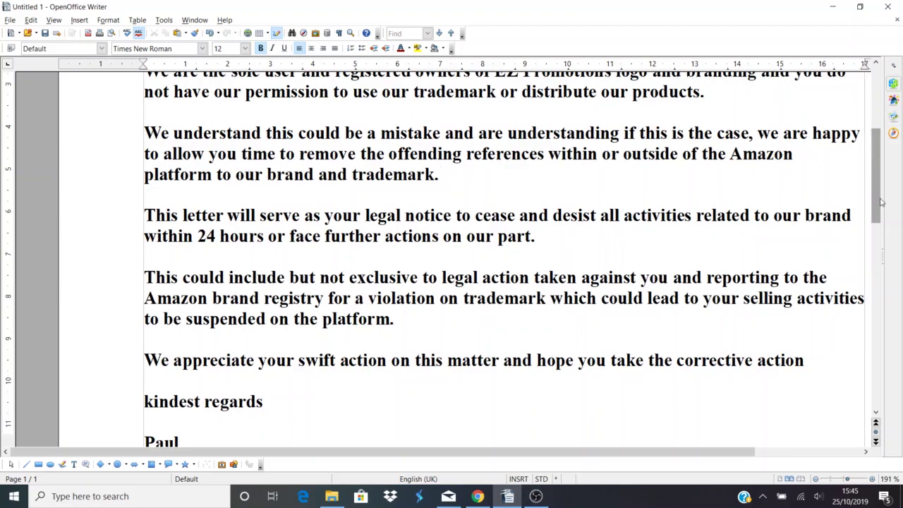
left_click_drag(880, 202, 880, 213)
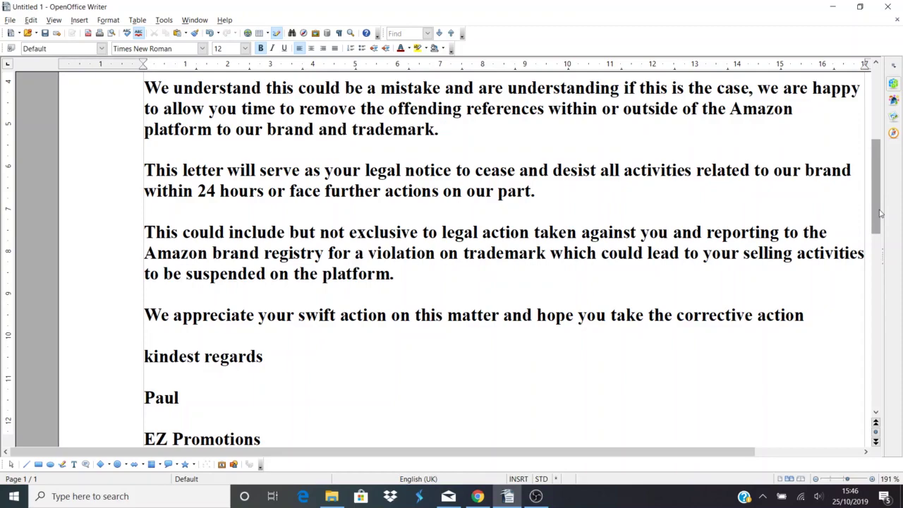
left_click_drag(879, 213, 879, 164)
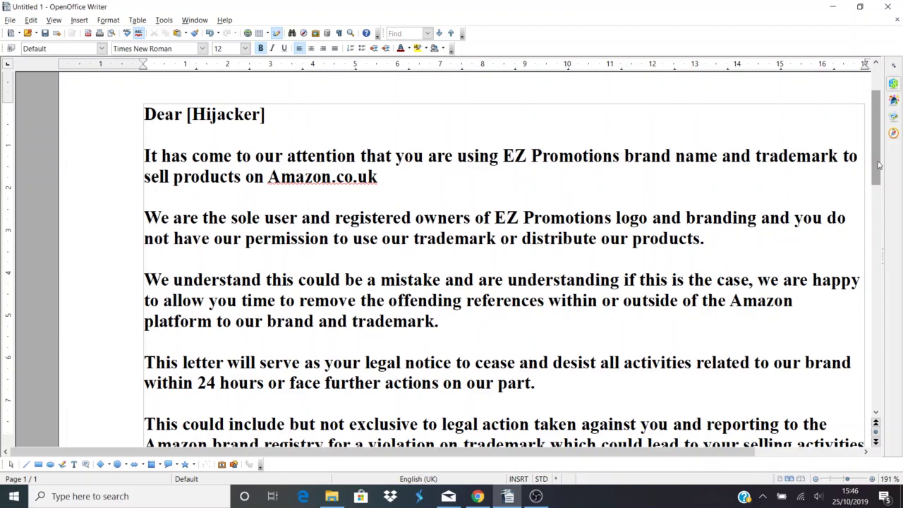
left_click_drag(879, 164, 810, 280)
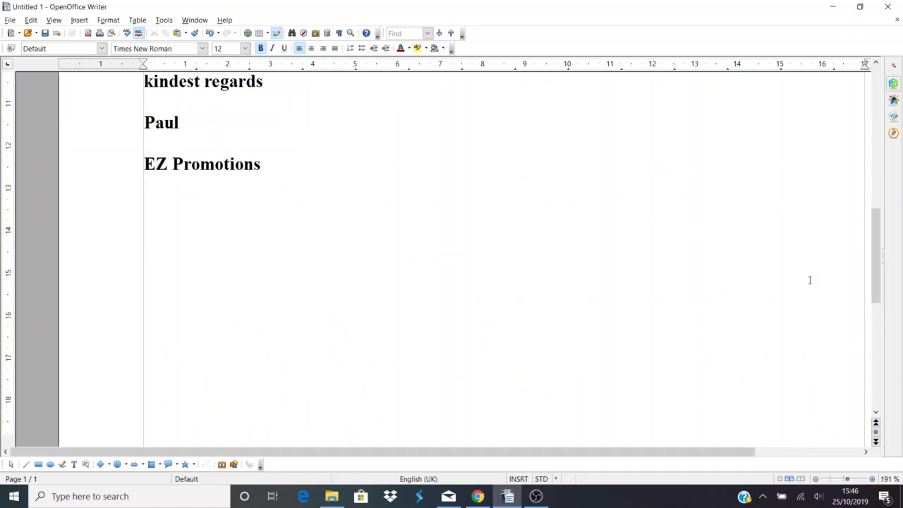
- Start a Product details message to WERA Schuhe, then close the Contact Seller and Seller Profile tabs
left_click(478, 496)
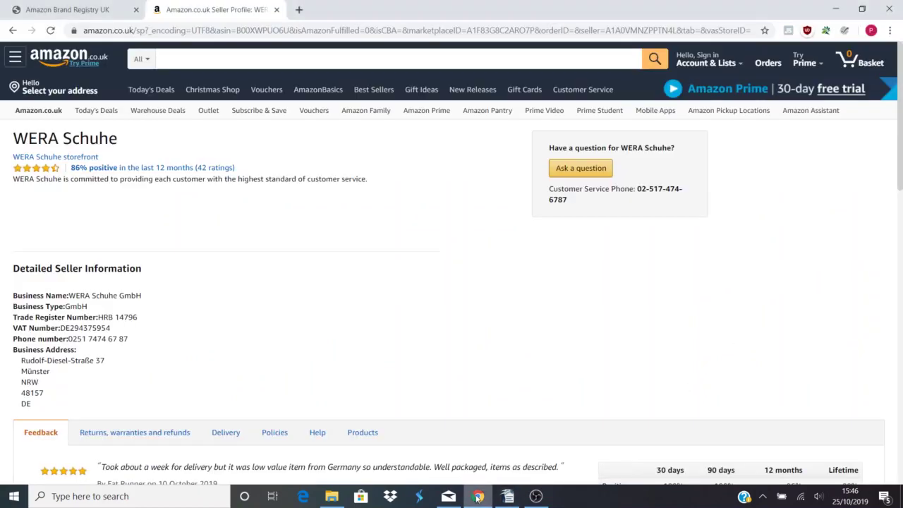
left_click(575, 169)
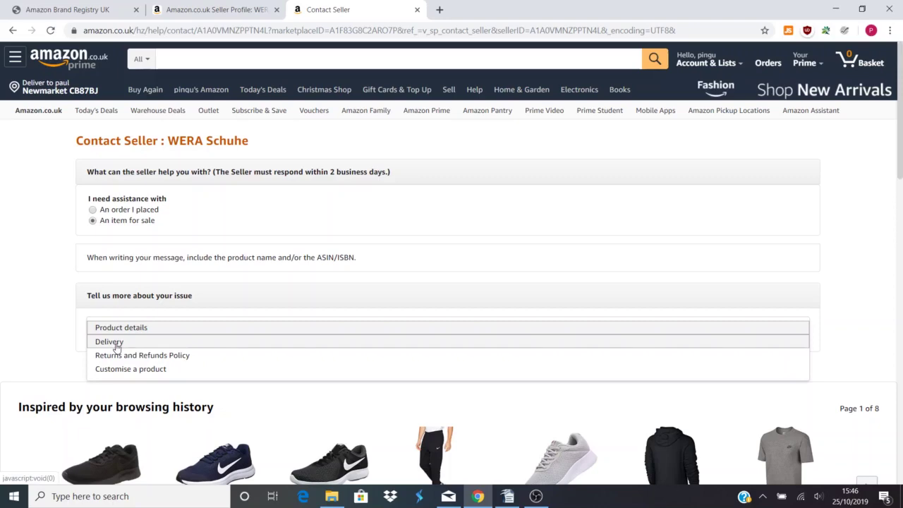
left_click(117, 342)
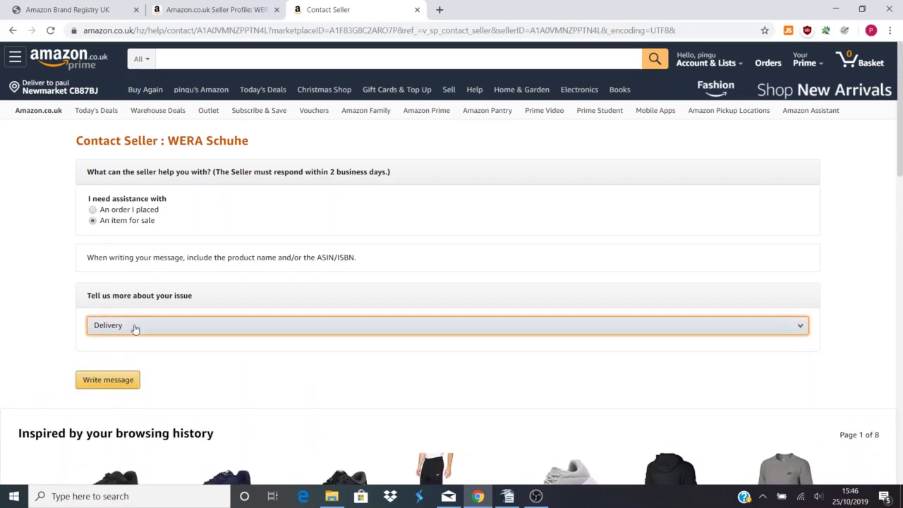
left_click(135, 325)
left_click(132, 328)
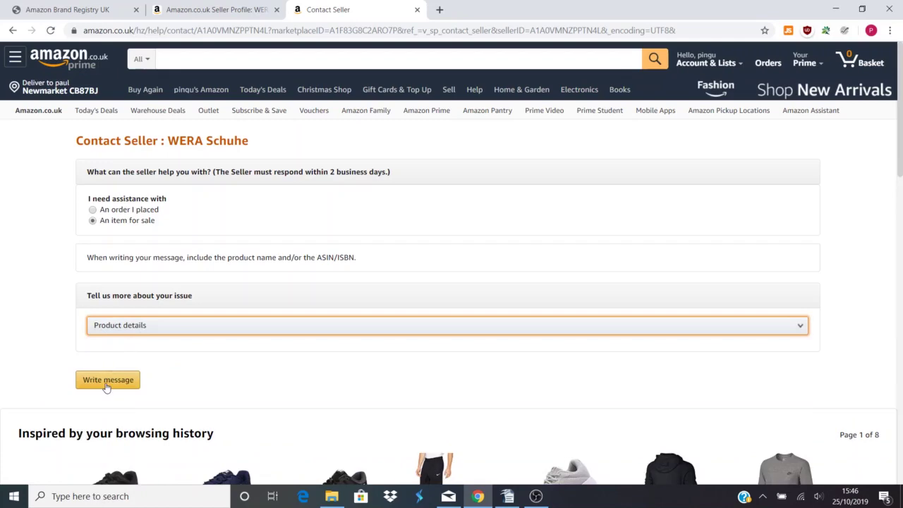
left_click(106, 387)
left_click(136, 328)
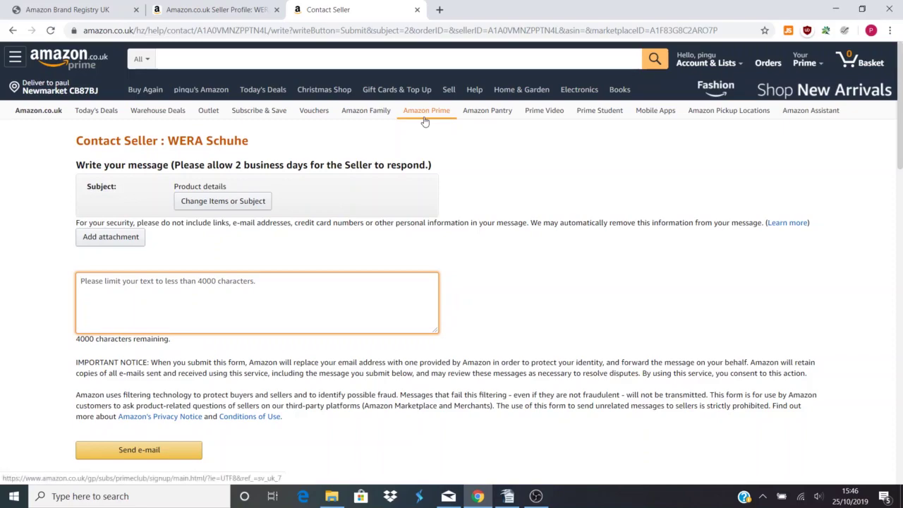
left_click(417, 9)
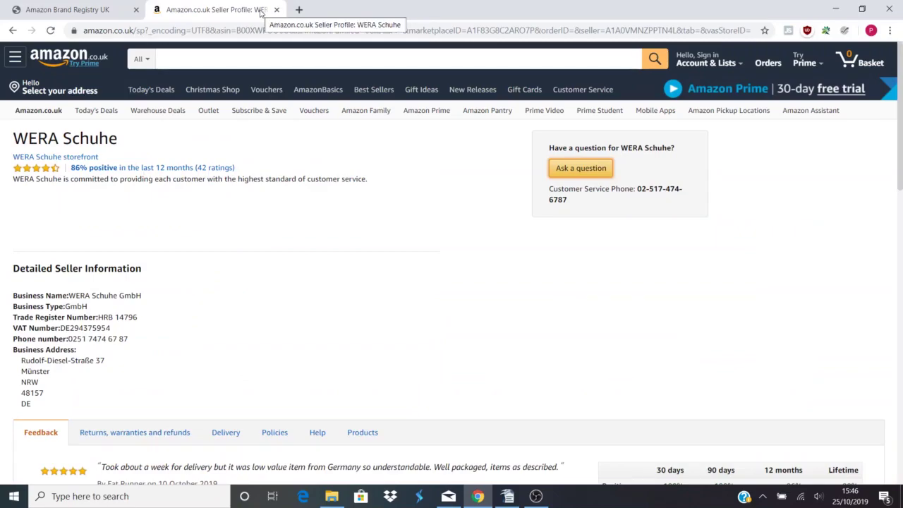
left_click(276, 9)
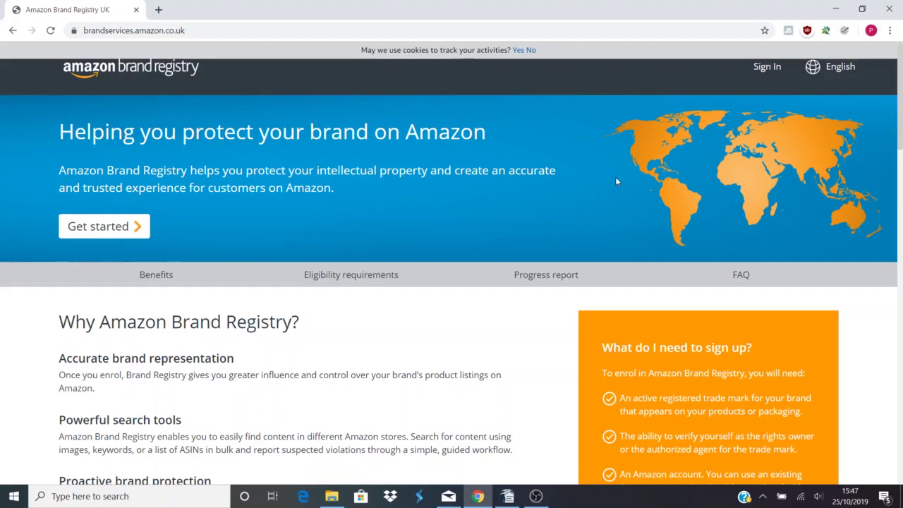
- Sign in to Brand Registry through the United Kingdom marketplace
left_click(766, 68)
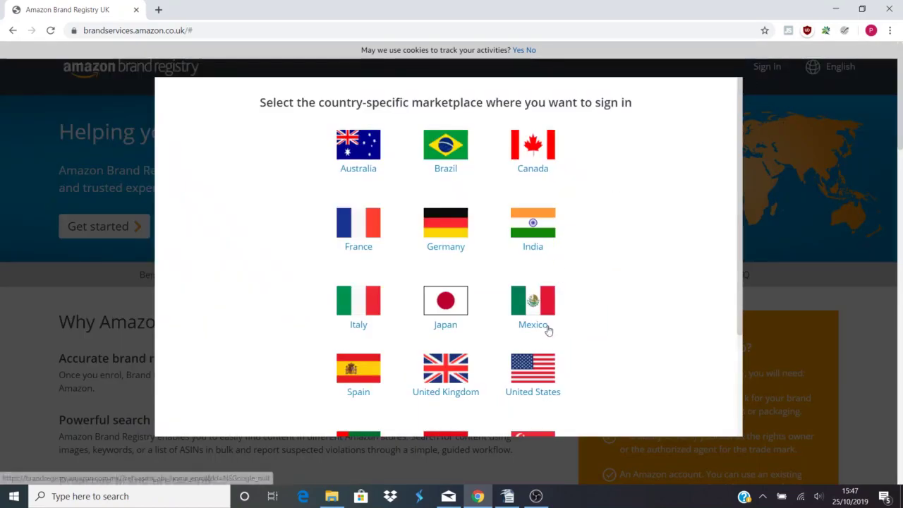
left_click(454, 370)
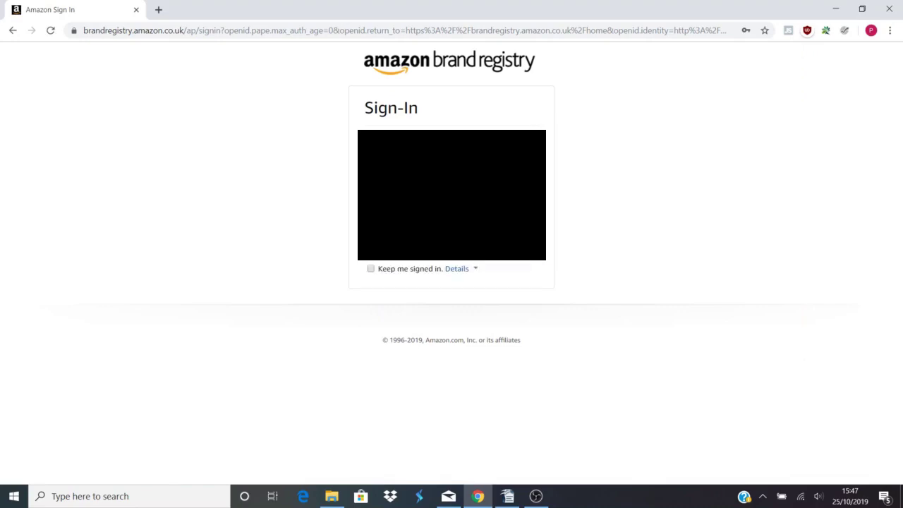
key("Return")
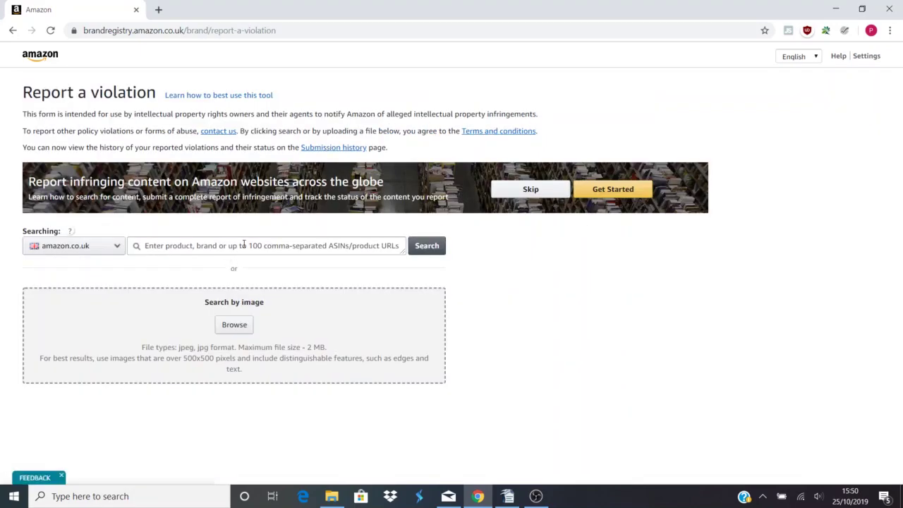
- Search amazon.co.uk for 'nike trainers' and expand the Air Huarache Ultra's Variations(2)
left_click(244, 244)
type("nike tr")
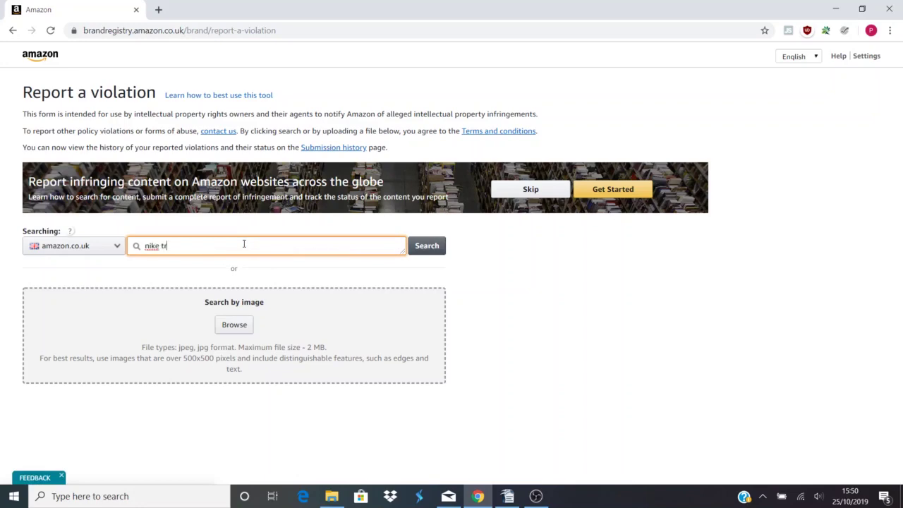
type("ainers")
key("Return")
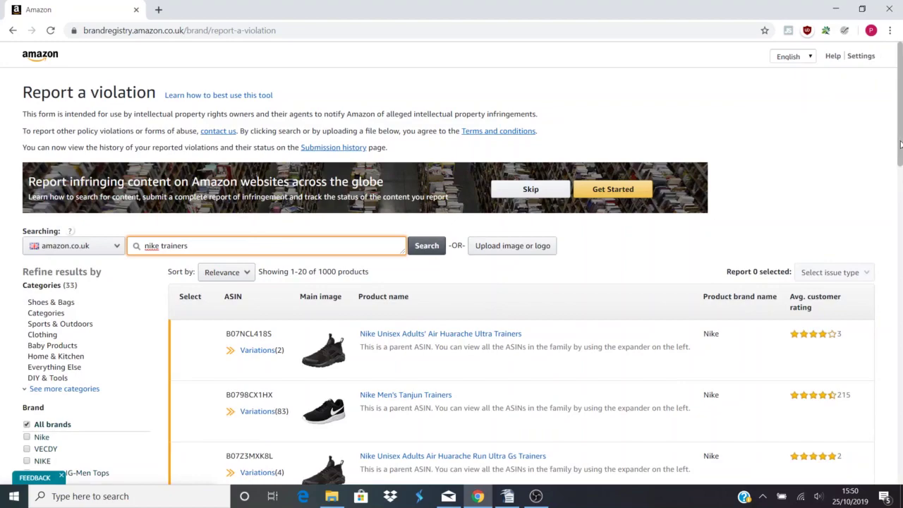
left_click_drag(900, 143, 899, 179)
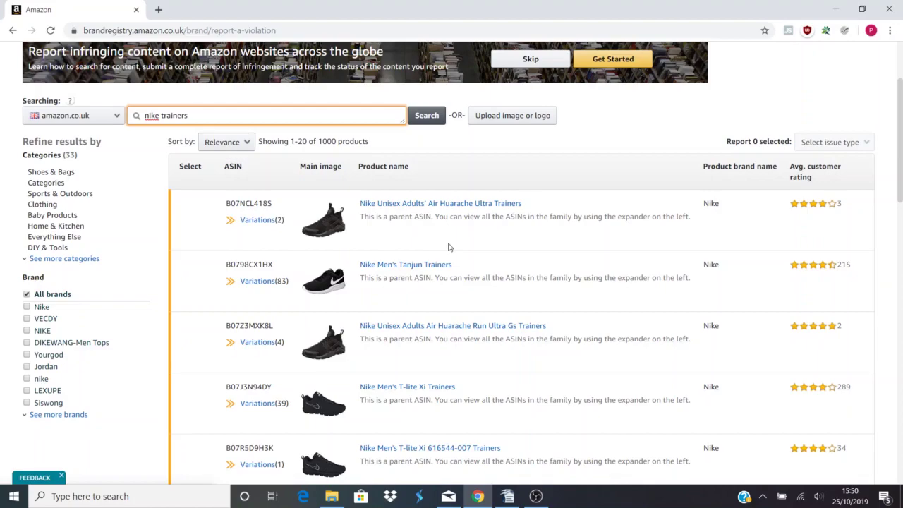
left_click(262, 223)
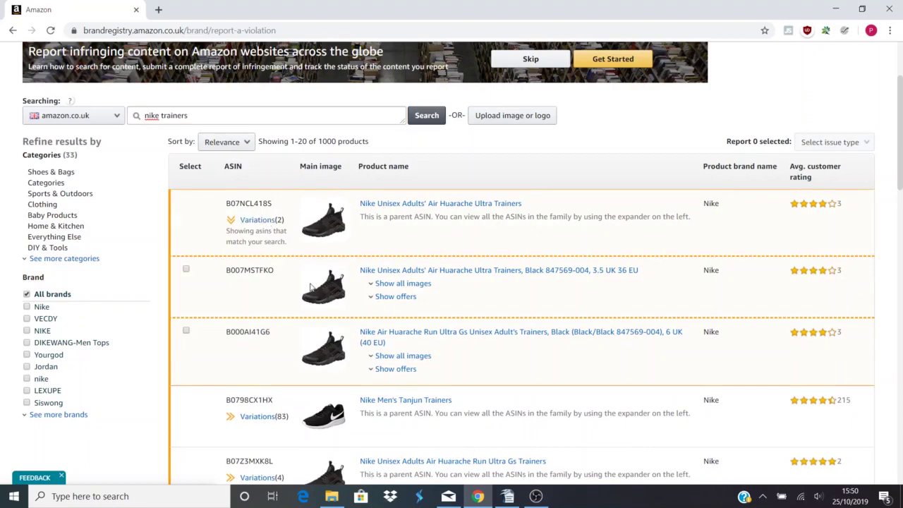
- Tick BrandSport24's offer on the black Air Huarache Ultra and set the issue type to Trademark infringement
left_click(411, 301)
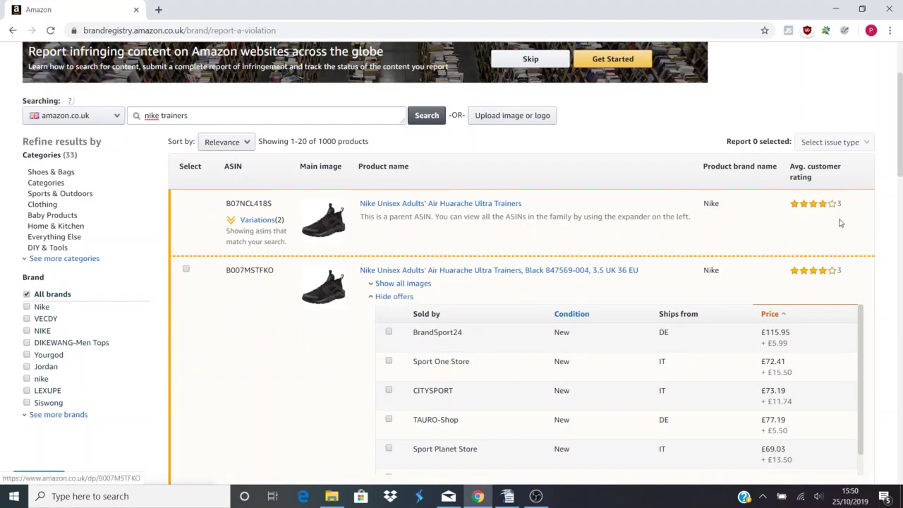
left_click_drag(900, 132, 900, 148)
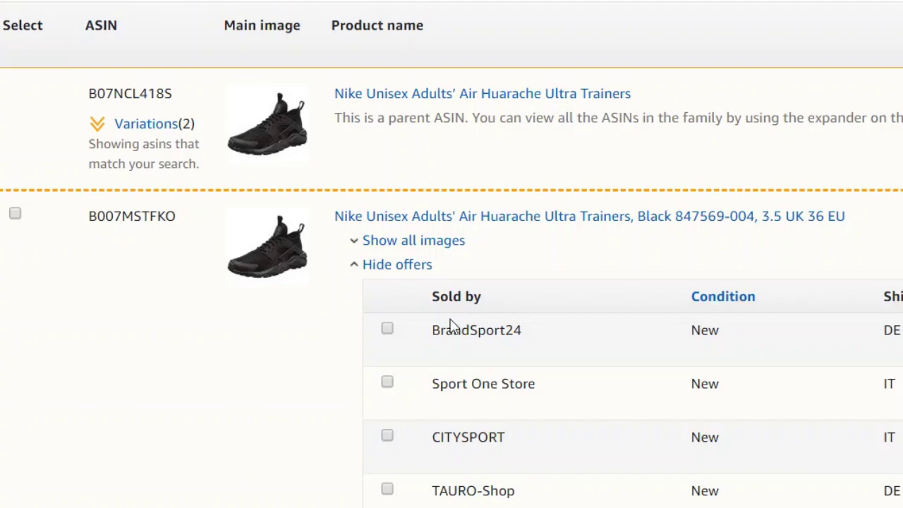
left_click(387, 329)
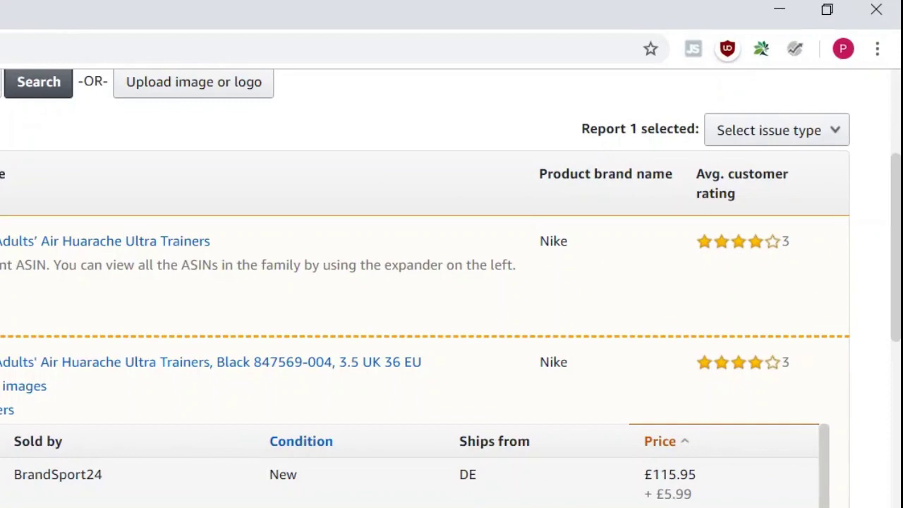
left_click(826, 149)
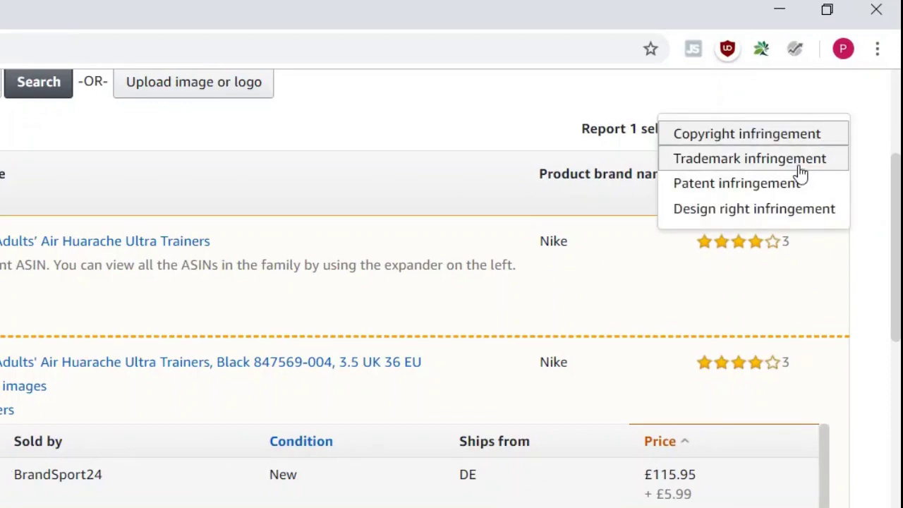
left_click(800, 159)
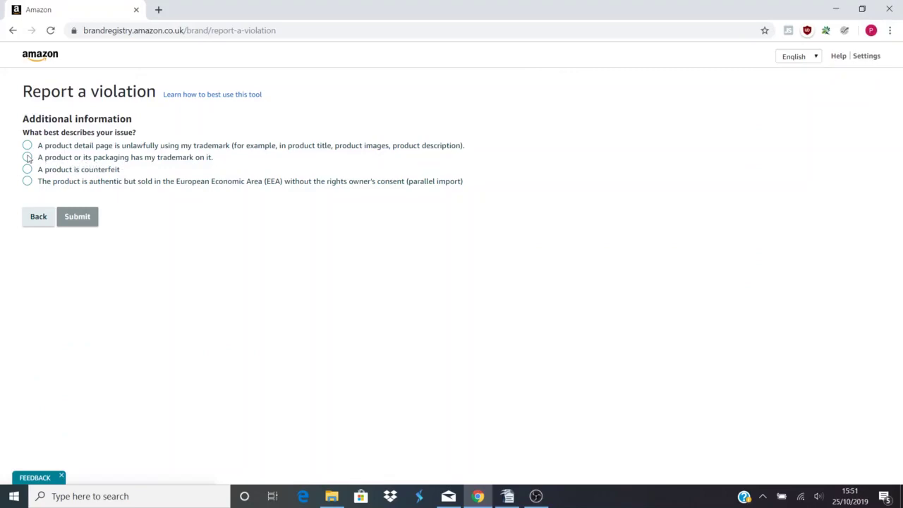
- Choose 'A product or its packaging has my trademark on it' and confirm the brand and trademark
left_click(28, 158)
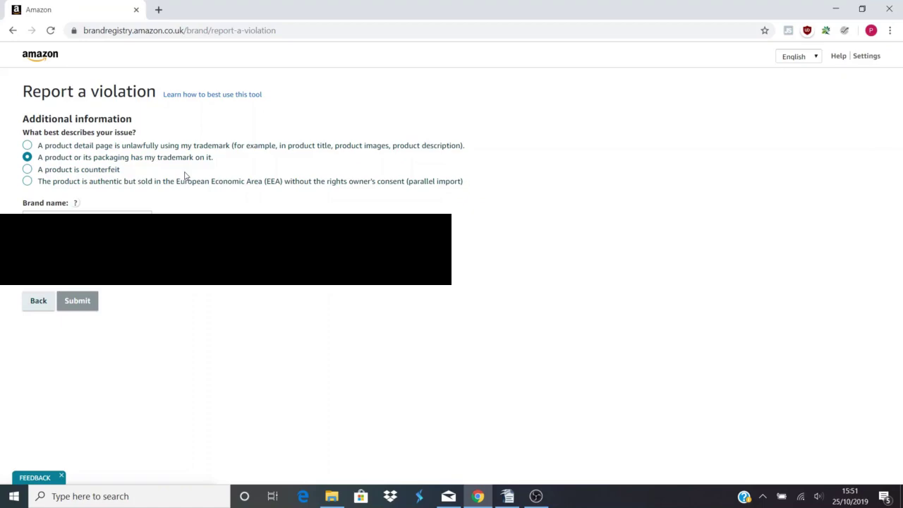
left_click(85, 223)
key("Return")
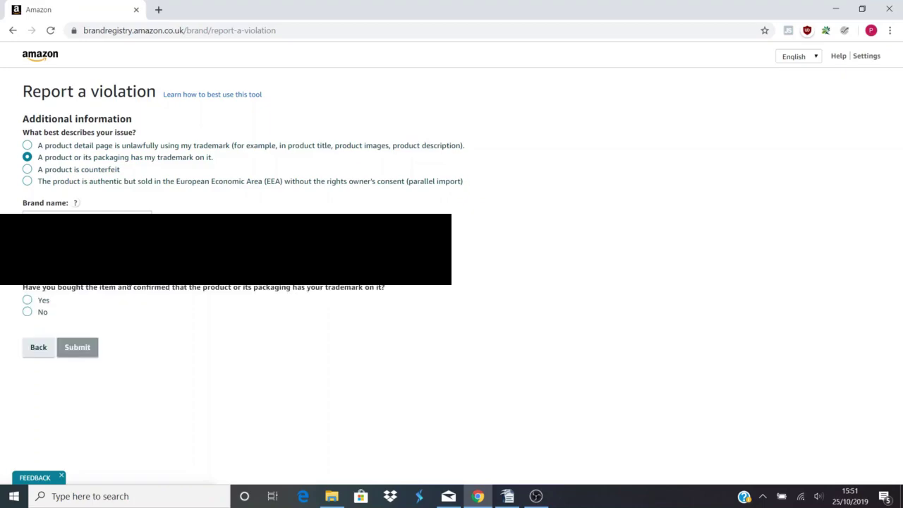
- Answer No to having bought the item and enlarge the 'Please provide more information' box
left_click(27, 312)
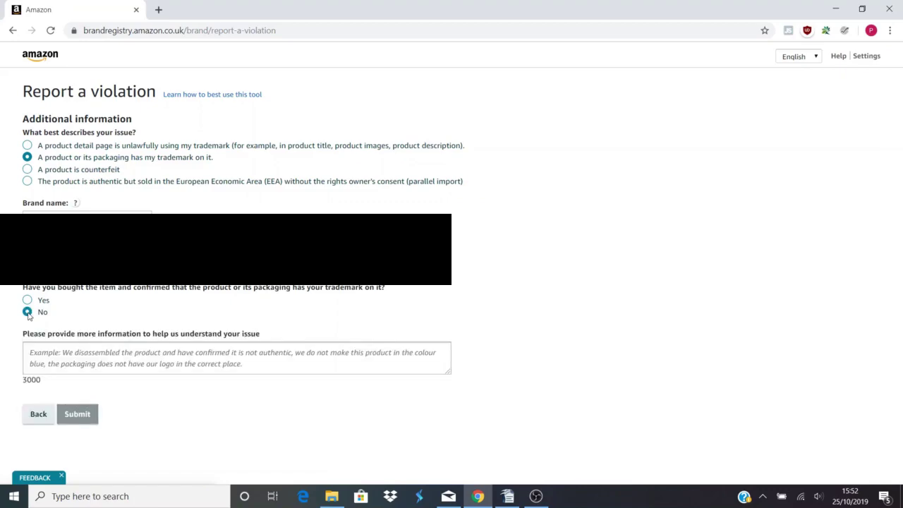
left_click(47, 353)
left_click_drag(449, 372, 458, 438)
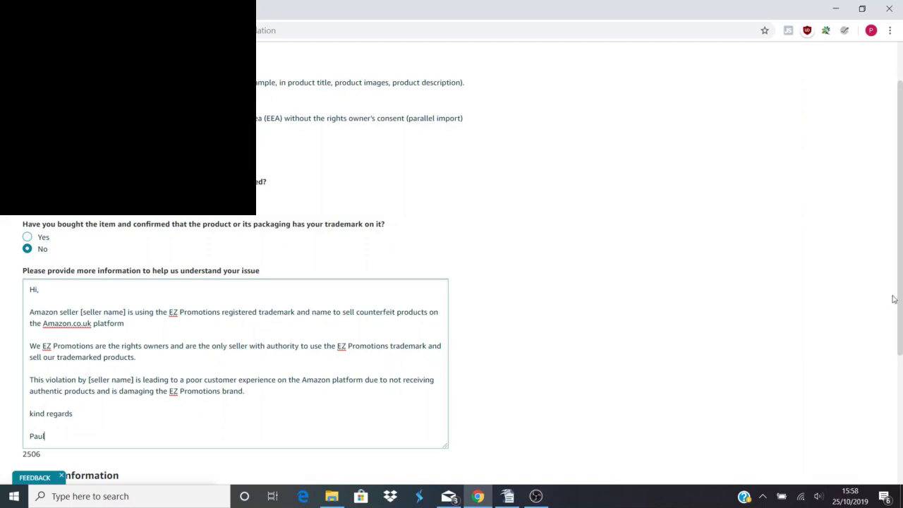
left_click_drag(894, 299, 899, 403)
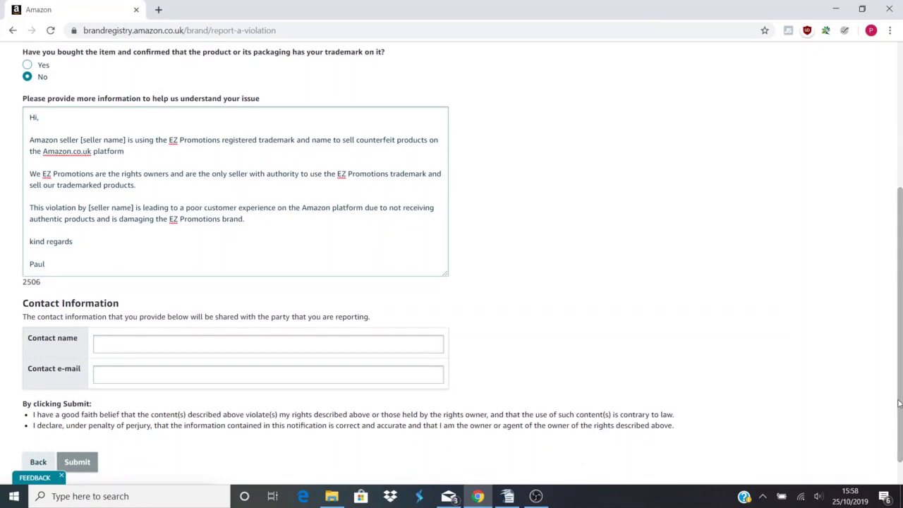